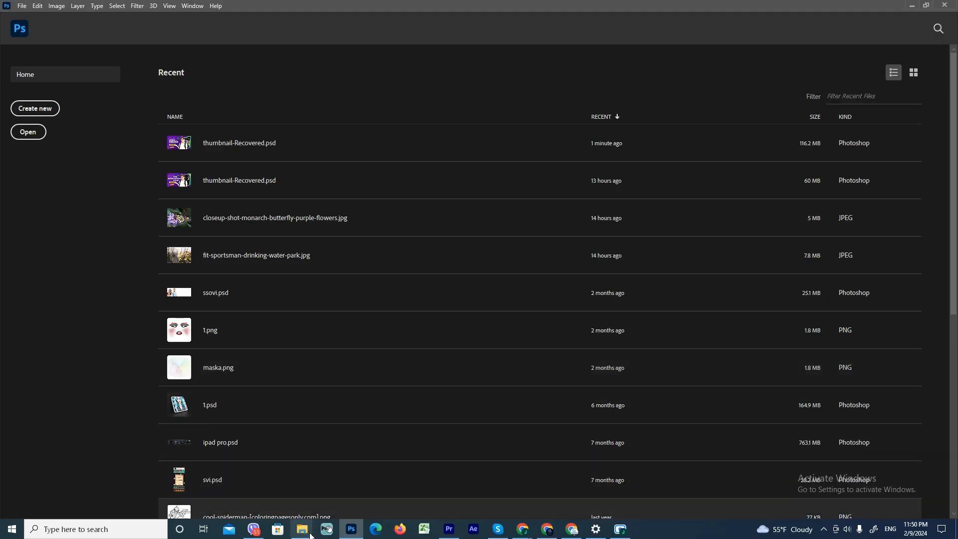
- Open race-highway-black-red-coupe-cars.jpg from the Lekcija 6 folder in Photoshop
mouse_move(301, 529)
left_click(262, 500)
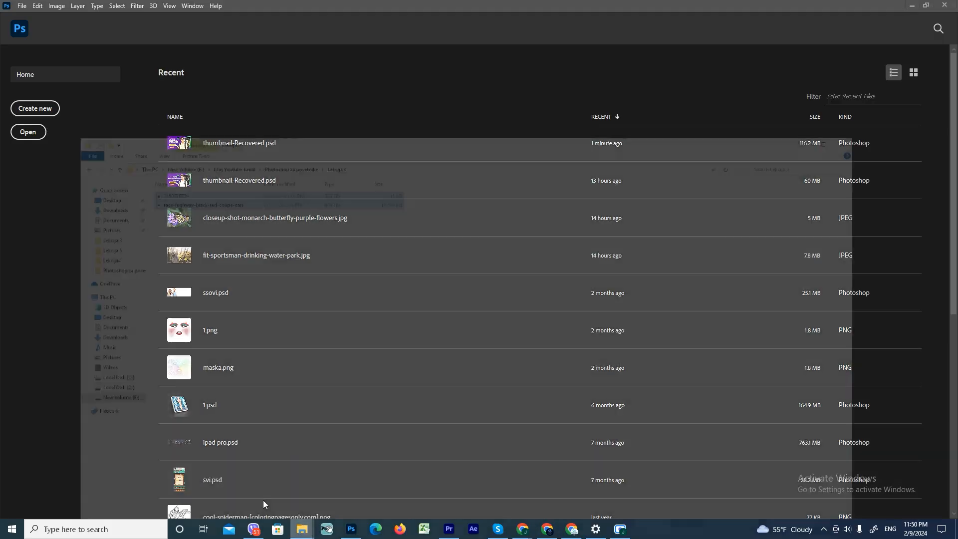
right_click(191, 169)
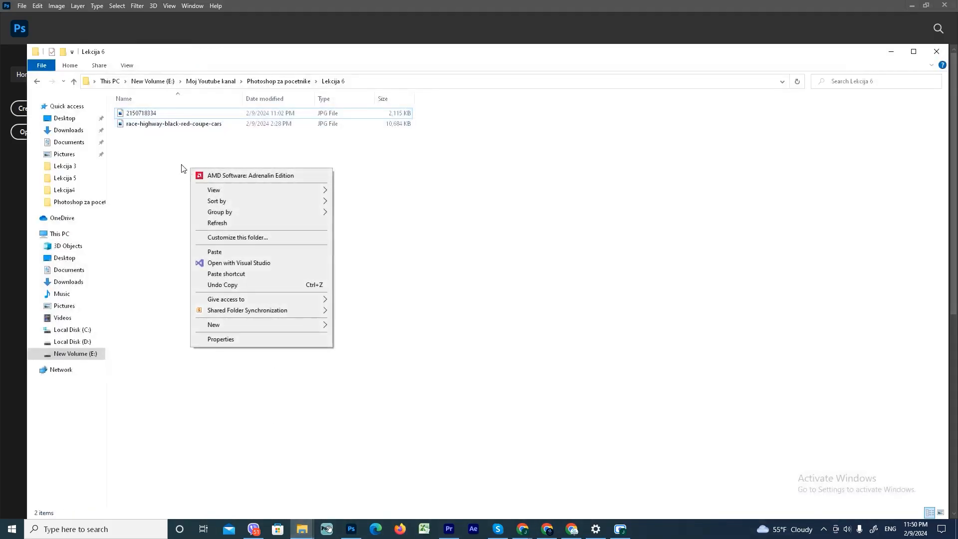
left_click(148, 126)
left_click_drag(148, 125, 351, 5)
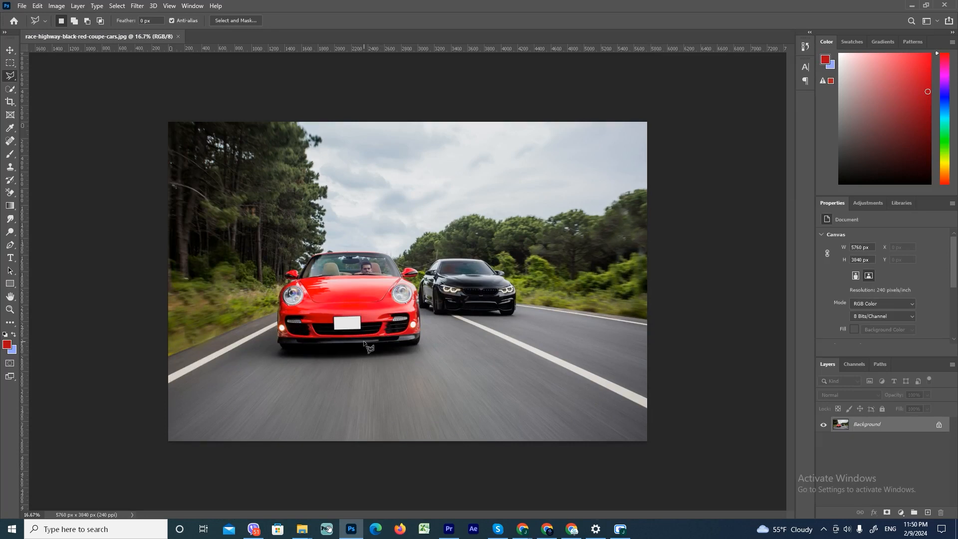
- Add a Hue/Saturation adjustment layer above the car photo's background
left_click(869, 203)
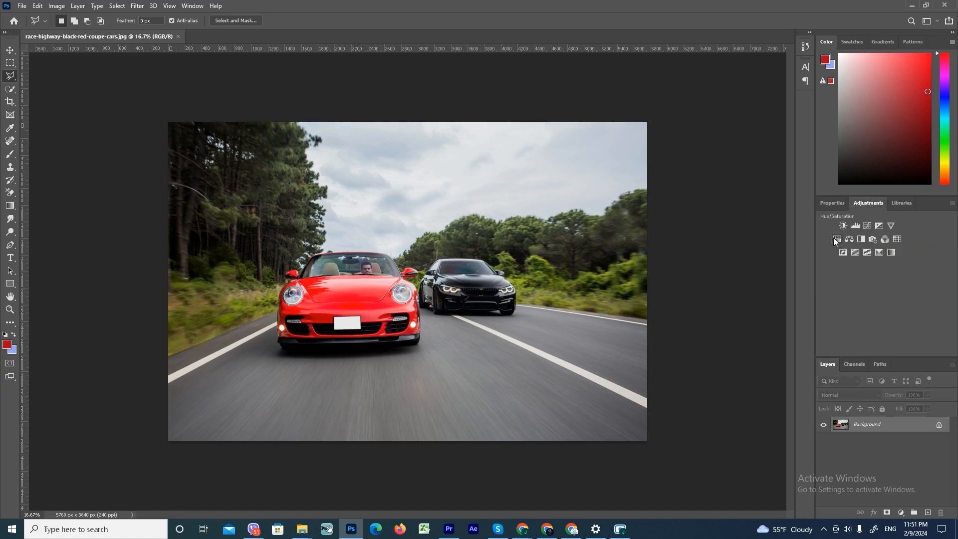
left_click(190, 6)
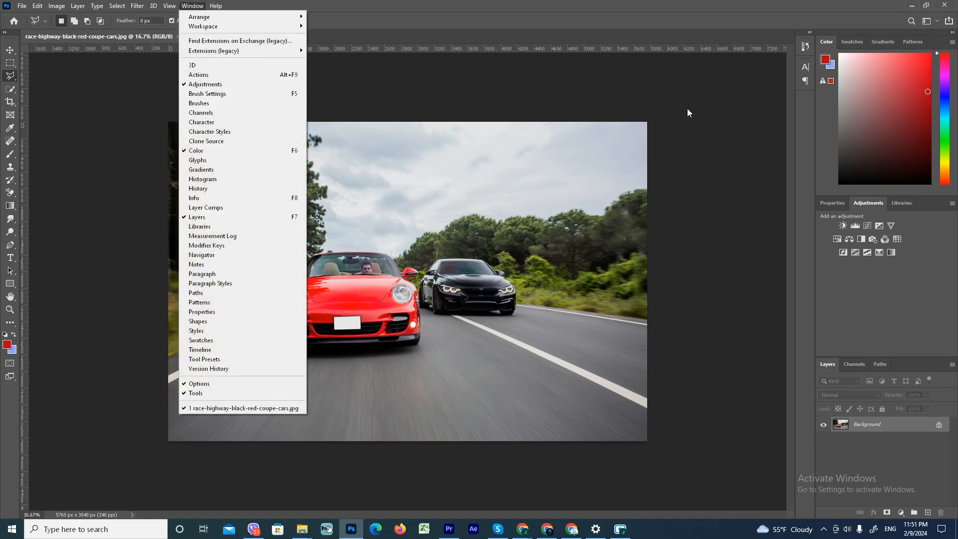
left_click(718, 109)
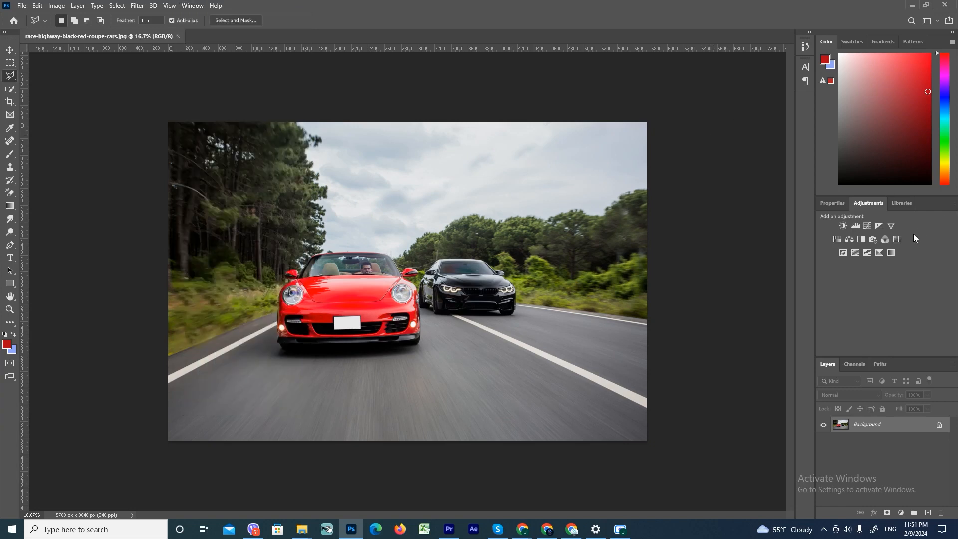
left_click(838, 239)
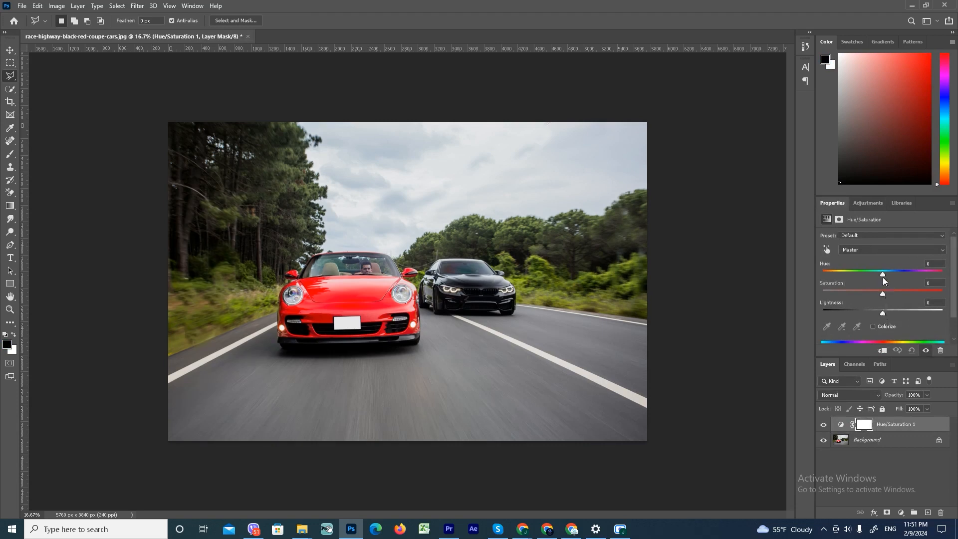
left_click_drag(882, 277, 883, 277)
left_click_drag(882, 313, 884, 314)
left_click_drag(879, 275, 884, 317)
- Recolour the red car bright blue by setting the Reds hue to -166 in the Hue/Saturation adjustment
left_click(888, 250)
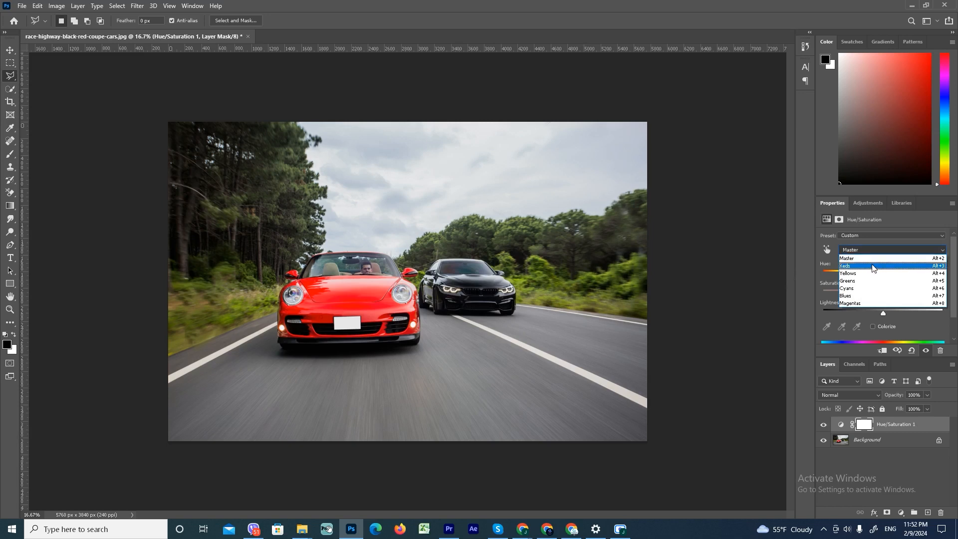
left_click(872, 266)
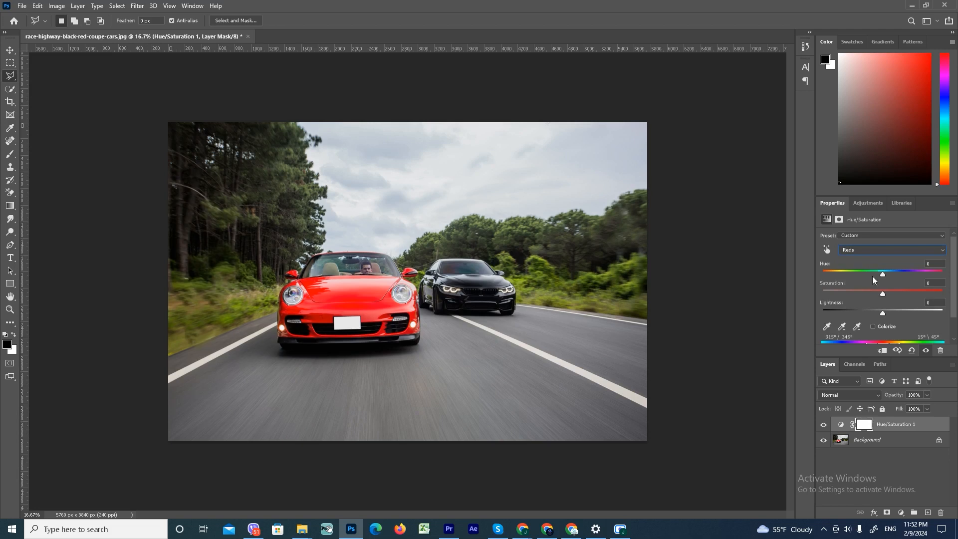
left_click_drag(878, 276, 903, 279)
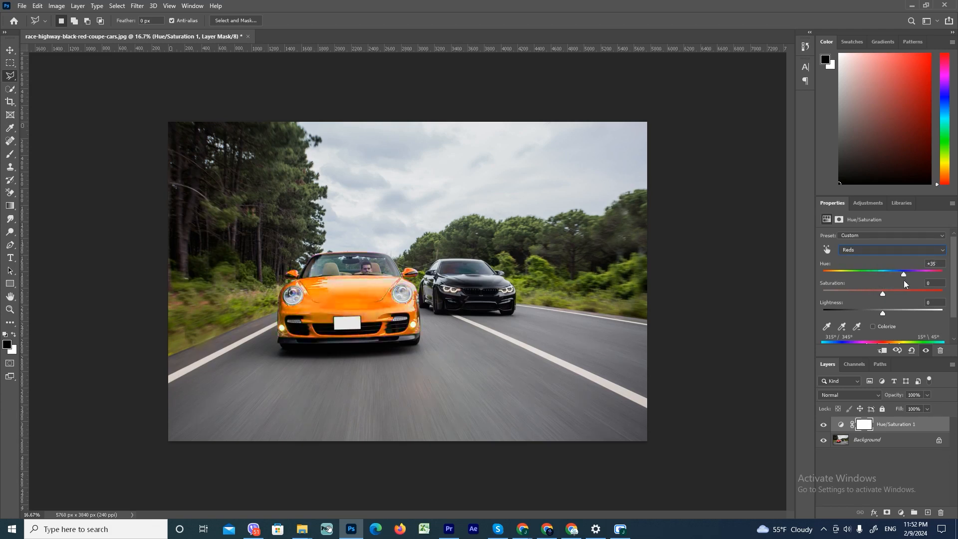
left_click_drag(903, 280, 827, 275)
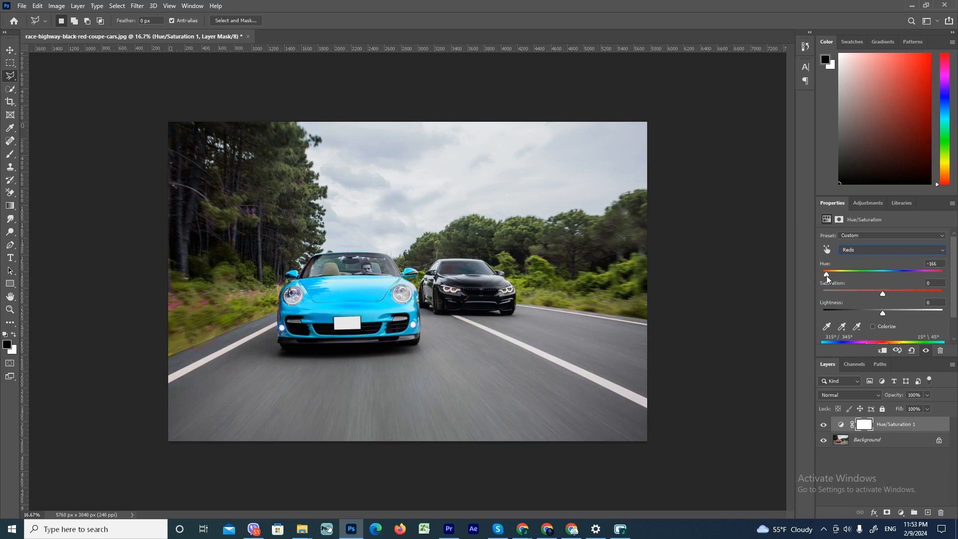
- Adjust the Reds colour range of the Hue/Saturation adjustment to 235°/352° and 15°\29°
scroll(907, 316, "down", 2)
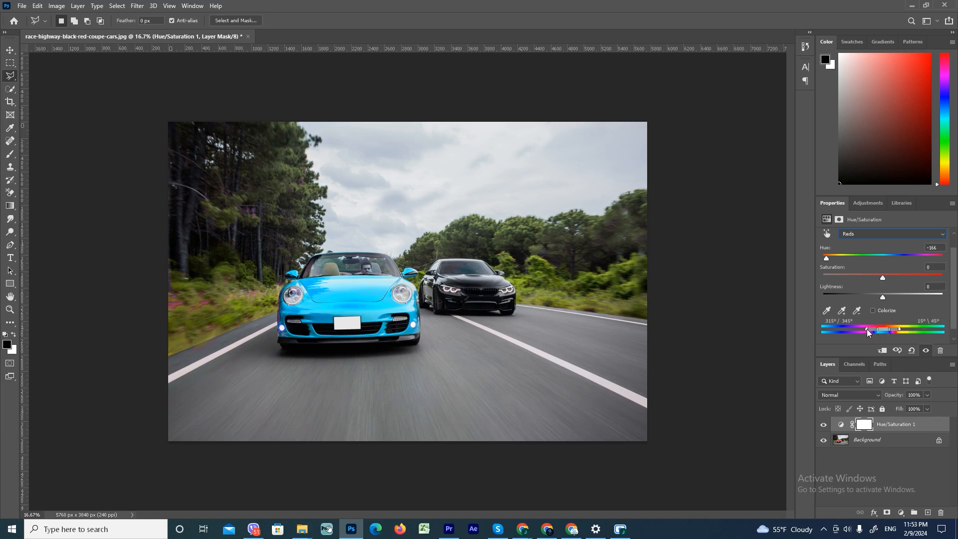
left_click_drag(869, 328, 853, 333)
mouse_move(900, 328)
left_mouse_down()
mouse_move(912, 331)
mouse_move(891, 331)
left_mouse_up()
- Open the flower photo 2150718334.jpg from the Lekcija 6 folder as a second document
mouse_move(302, 529)
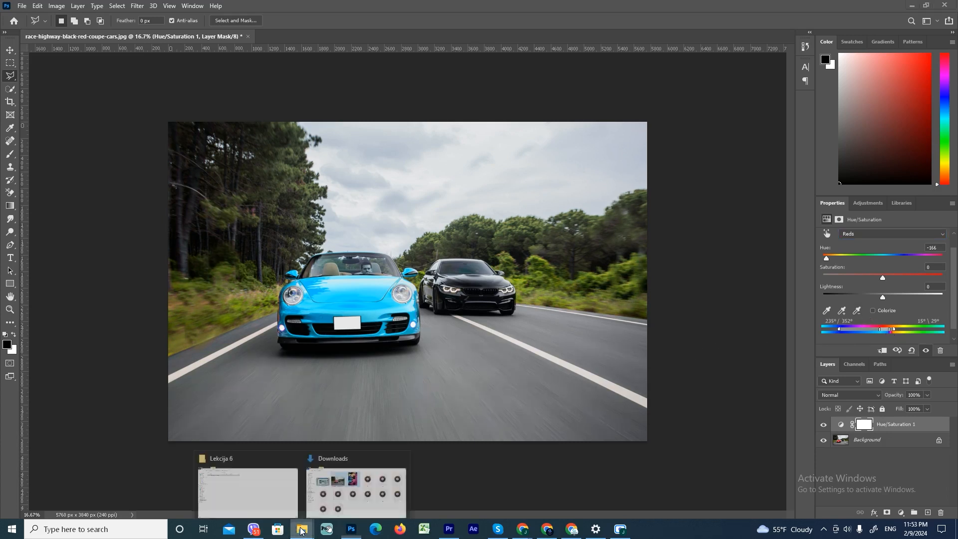
left_click(238, 495)
left_click(145, 113)
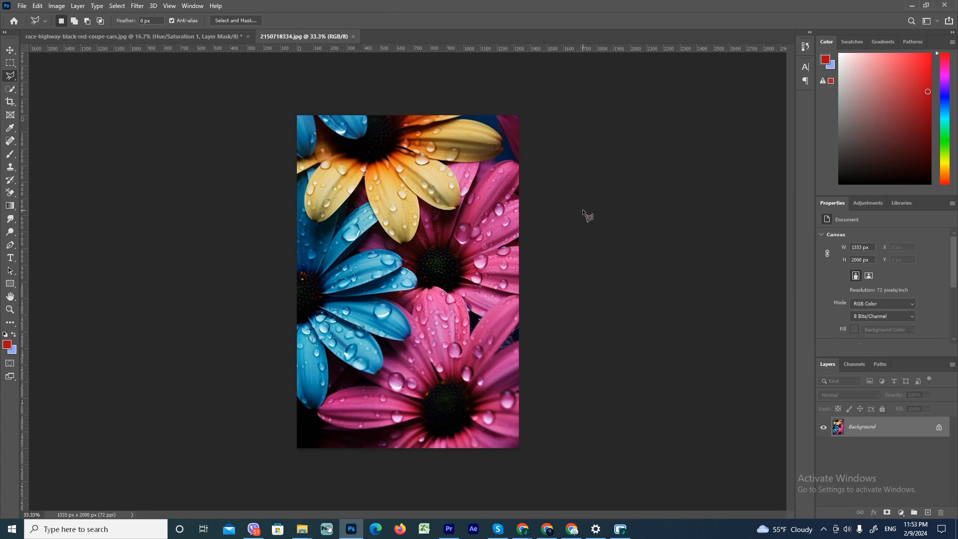
- Add a Hue/Saturation adjustment layer to the flower photo and target its Blues range
left_click(868, 203)
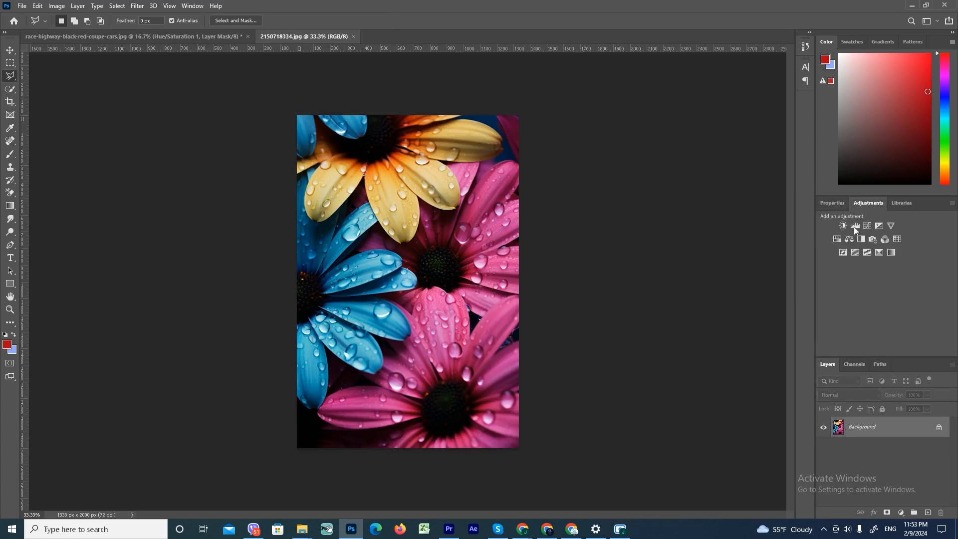
left_click(836, 239)
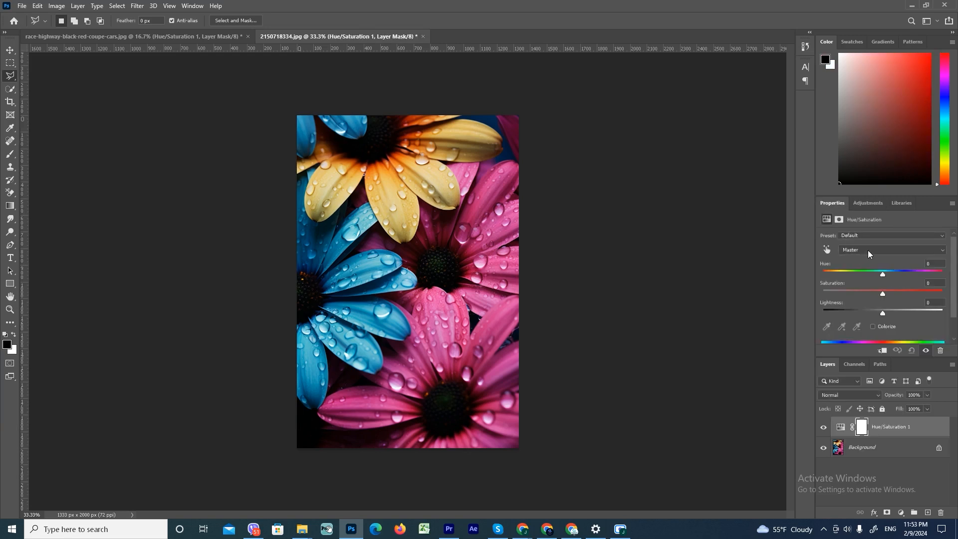
left_click(866, 251)
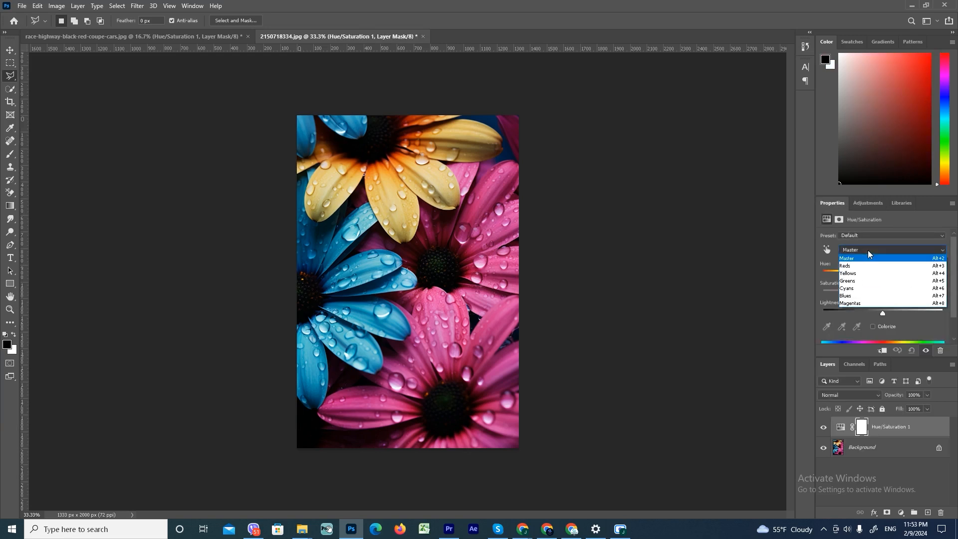
left_click(855, 295)
- Extend the lower end of the Blues range to 190° and shift the hue to turn the blue petals teal green
mouse_move(881, 274)
left_mouse_down()
mouse_move(828, 276)
mouse_move(942, 275)
mouse_move(800, 280)
mouse_move(885, 282)
left_mouse_up()
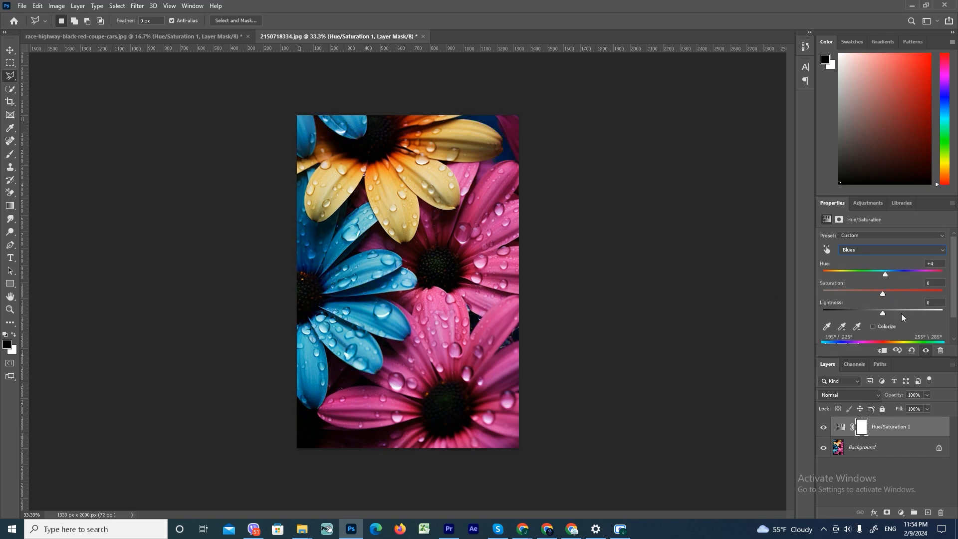
scroll(905, 321, "down", 2)
left_click_drag(825, 320, 819, 320)
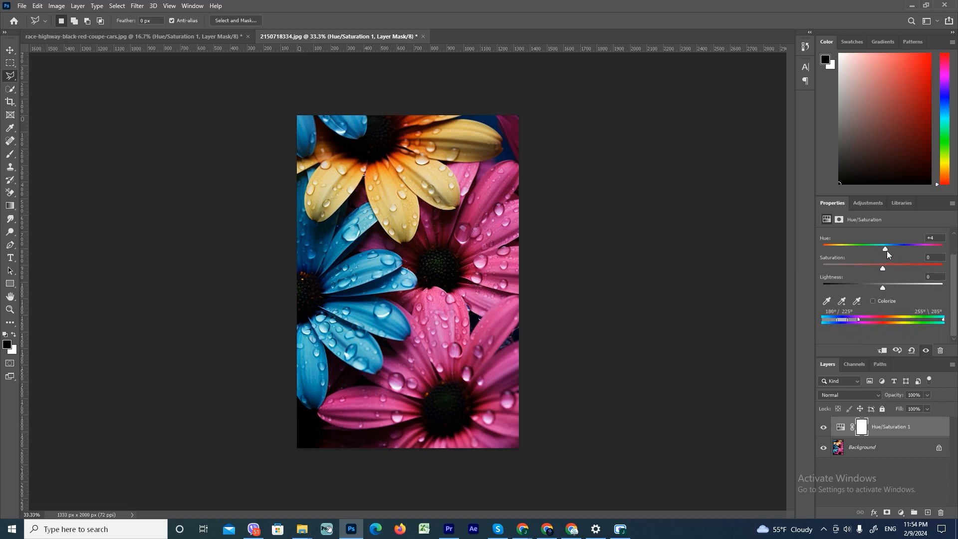
left_click_drag(885, 249, 819, 256)
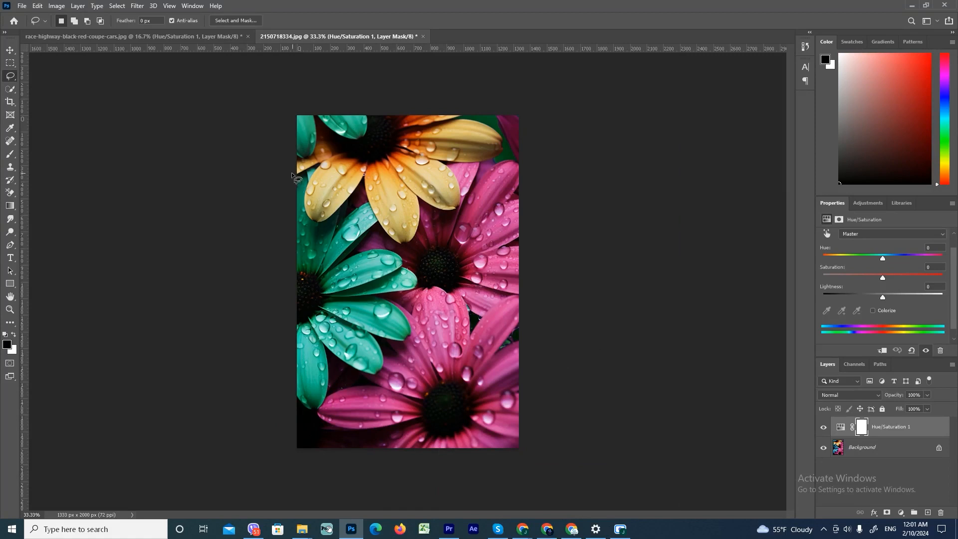
- Select the area around the large teal flower with the Lasso tool and add a Hue/Saturation adjustment layer masked to it
left_click_drag(296, 166, 353, 168)
mouse_move(408, 215)
left_mouse_down()
mouse_move(429, 308)
mouse_move(414, 365)
mouse_move(365, 408)
mouse_move(331, 422)
mouse_move(298, 421)
mouse_move(284, 392)
mouse_move(284, 226)
left_mouse_up()
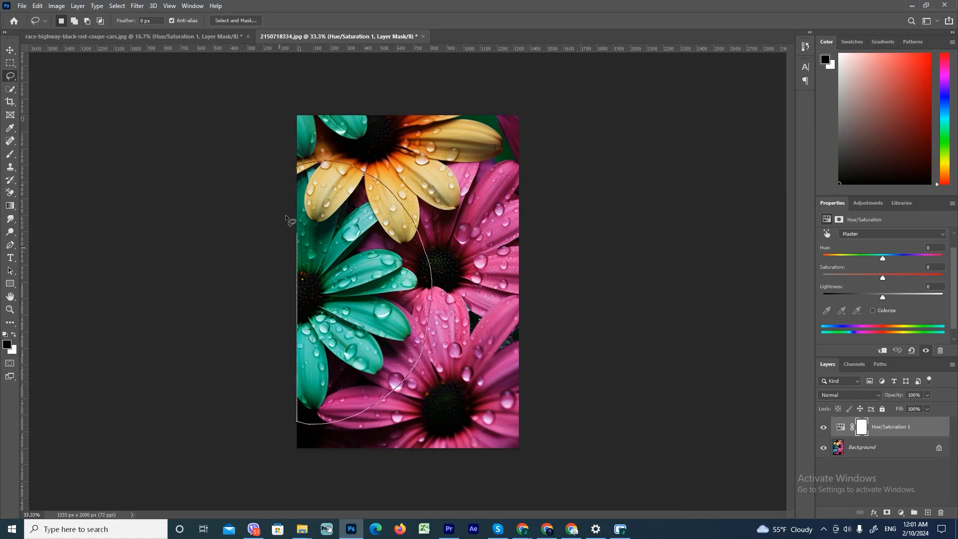
left_click_drag(292, 165, 292, 165)
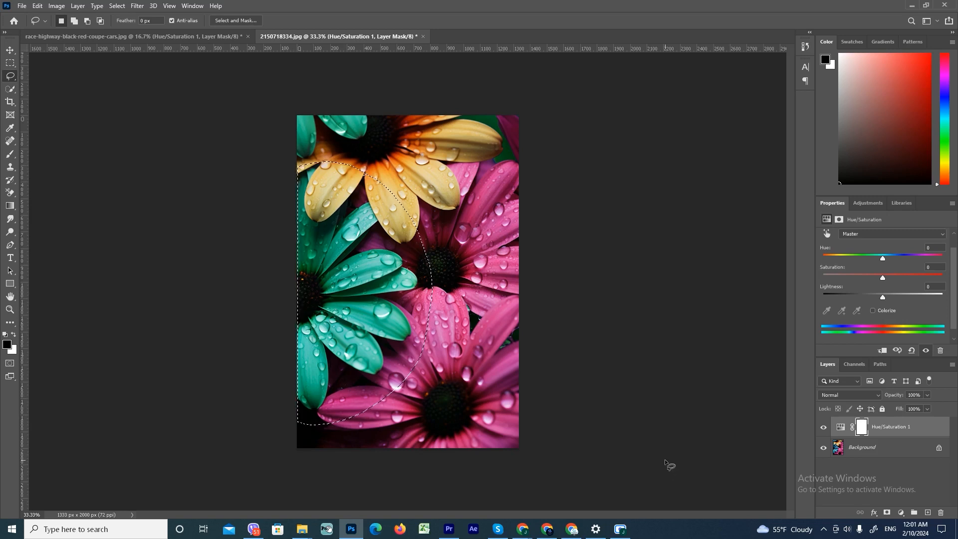
left_click(869, 205)
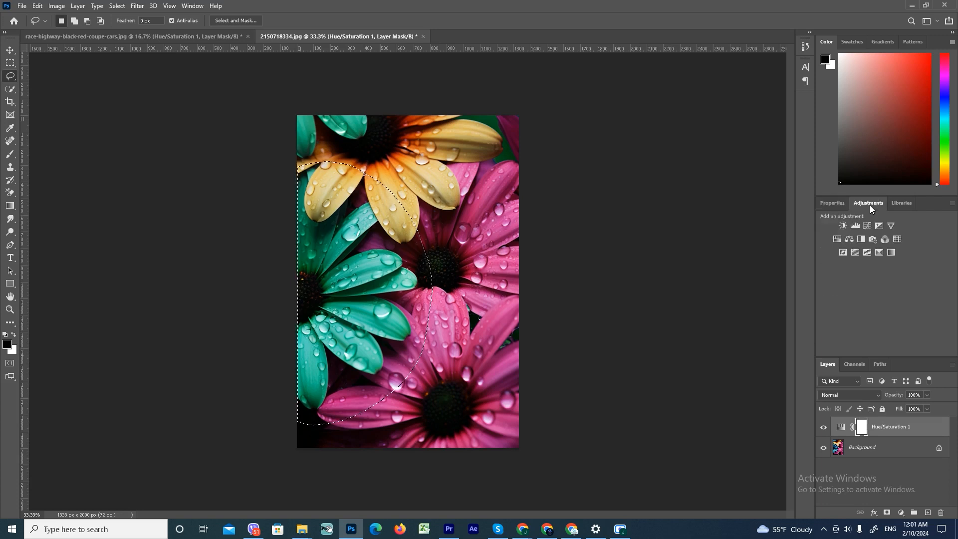
left_click(838, 240)
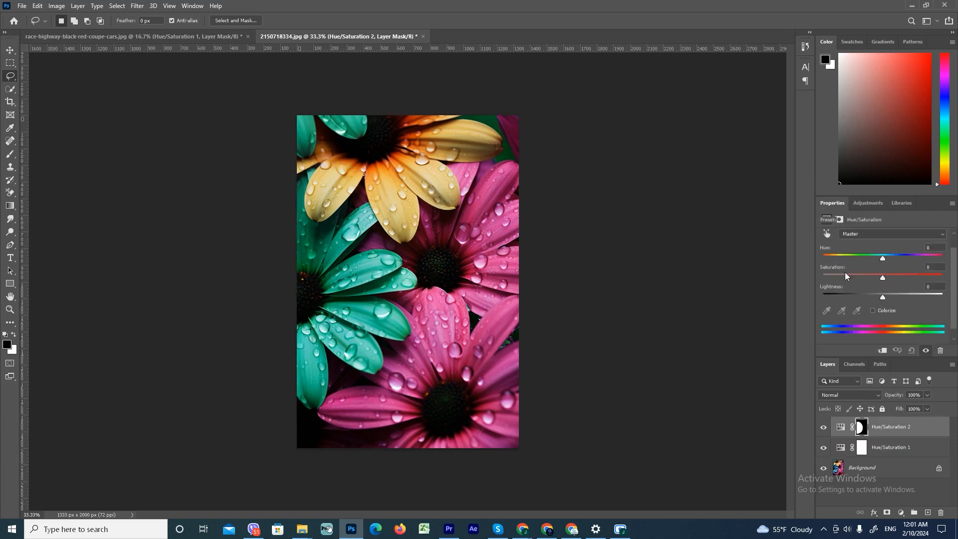
- Recolour the masked flower bright green by extending its Blues range down to 125° and setting the hue to -143
left_click(882, 235)
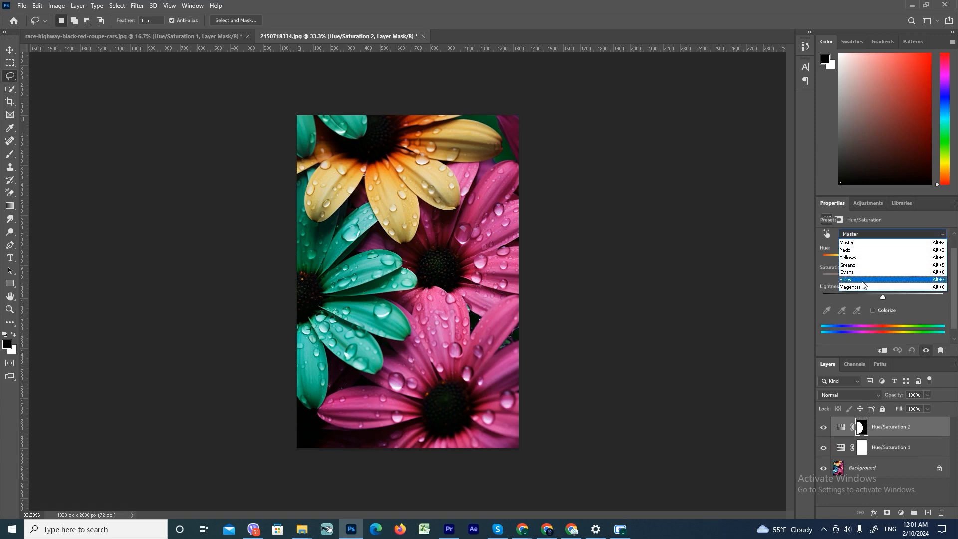
left_click(862, 279)
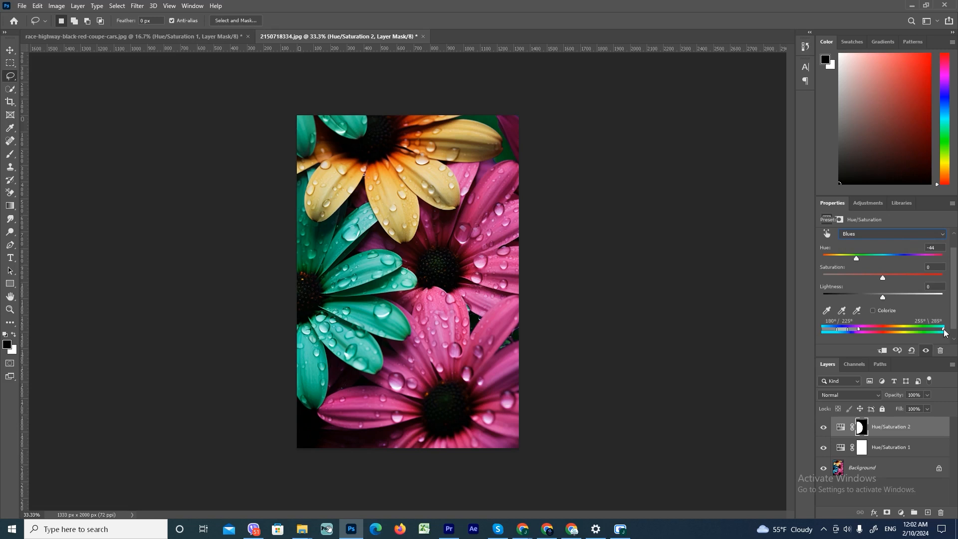
left_click_drag(944, 330, 933, 333)
mouse_move(856, 259)
left_mouse_down()
mouse_move(921, 267)
mouse_move(807, 276)
mouse_move(825, 274)
left_mouse_up()
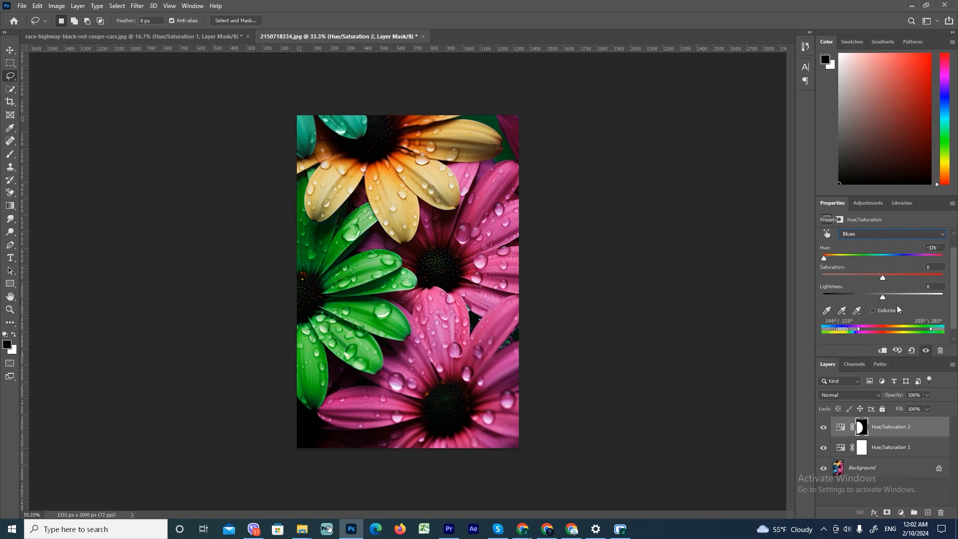
left_click_drag(933, 331, 925, 330)
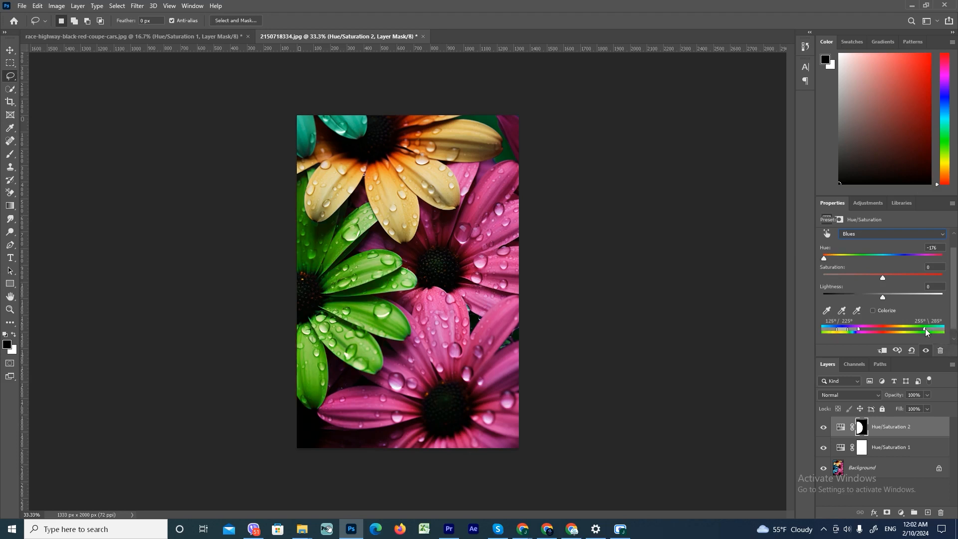
mouse_move(825, 259)
left_mouse_down()
mouse_move(850, 260)
mouse_move(835, 264)
left_mouse_up()
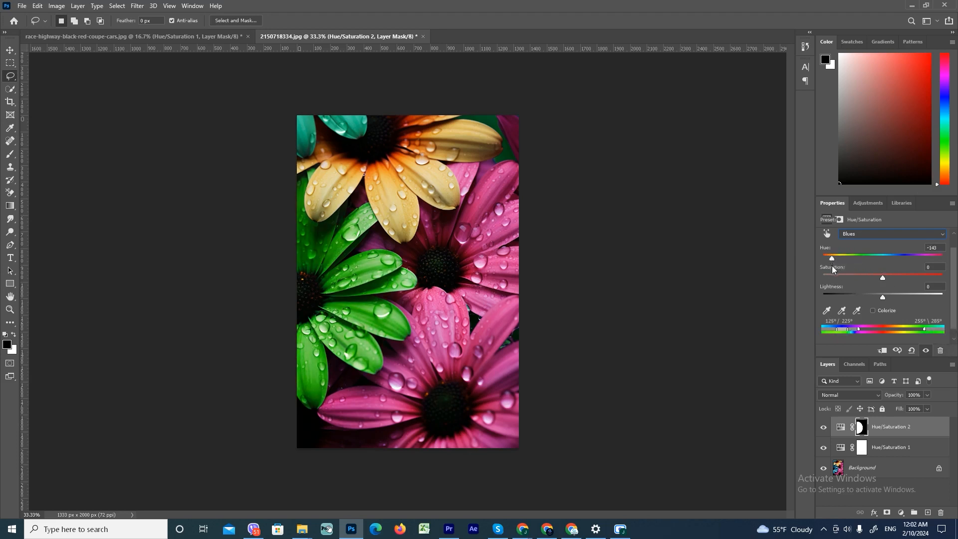